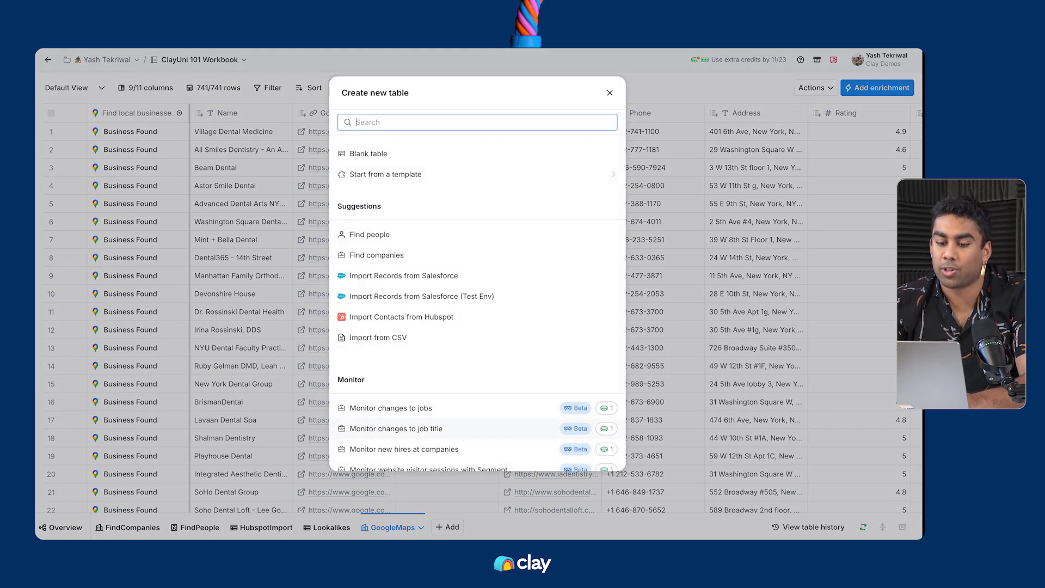
# - Search 'job' in Create new table and choose the Find jobs source
pyautogui.write('finding jobs')
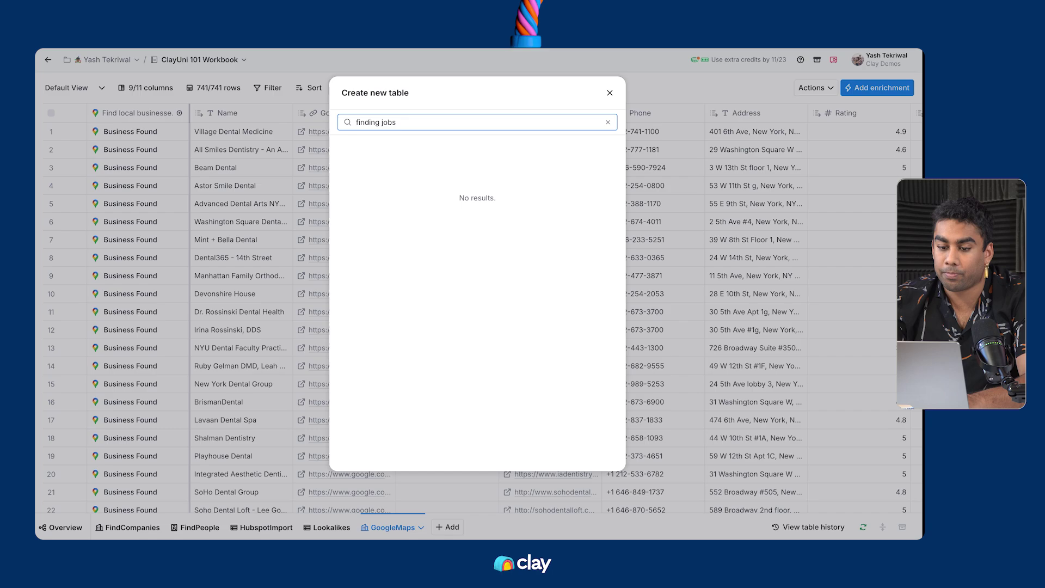
pyautogui.hotkey('ctrl', 'a')
pyautogui.write('job')
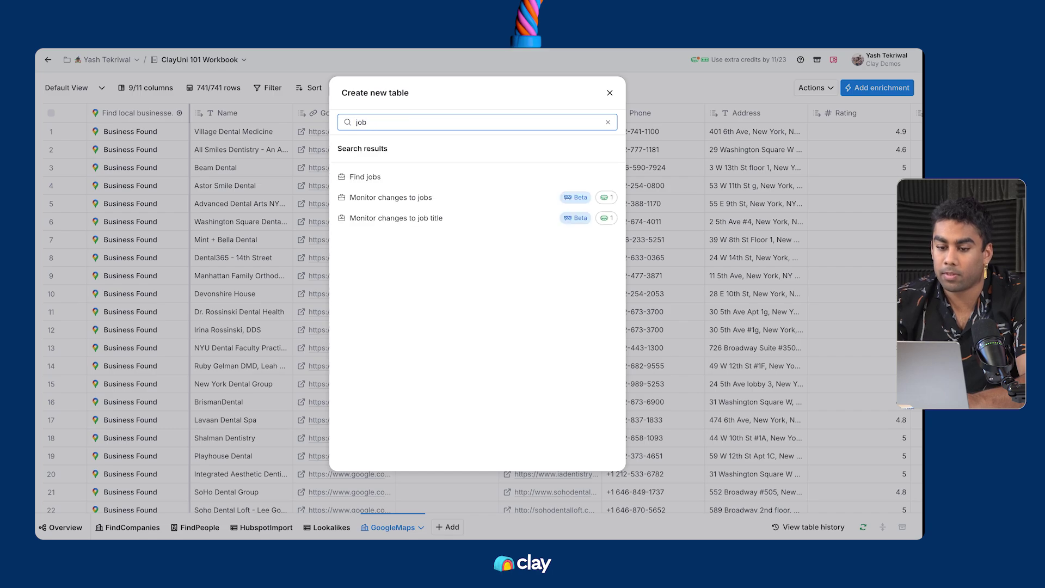
pyautogui.press('Return')
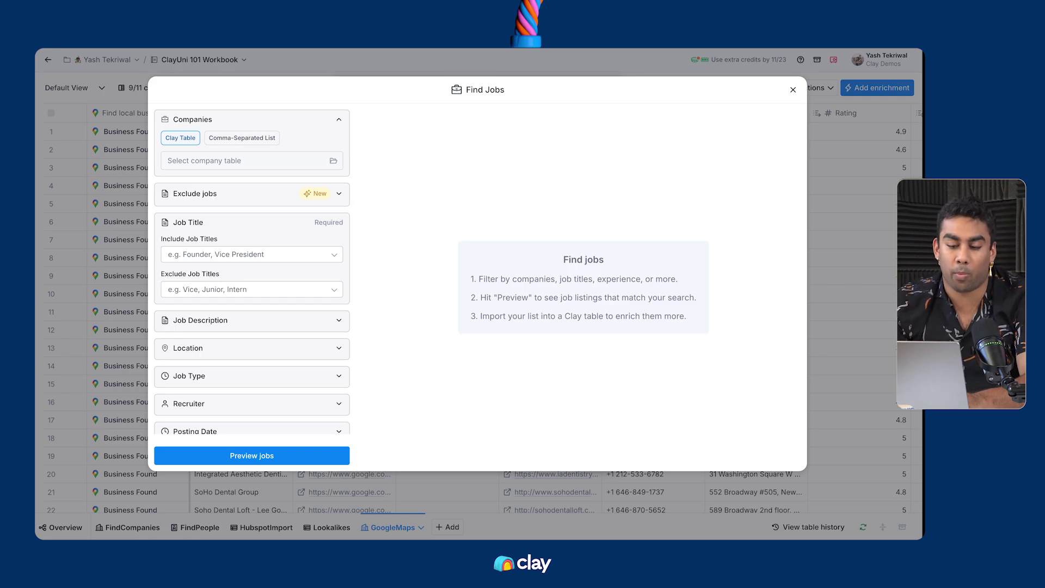
pyautogui.click(334, 161)
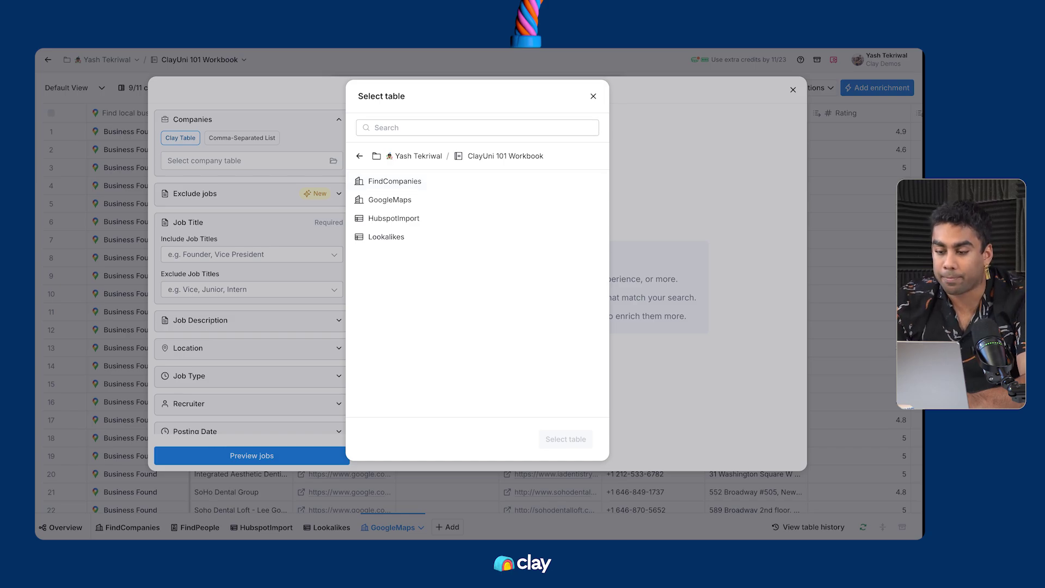
pyautogui.press('Escape')
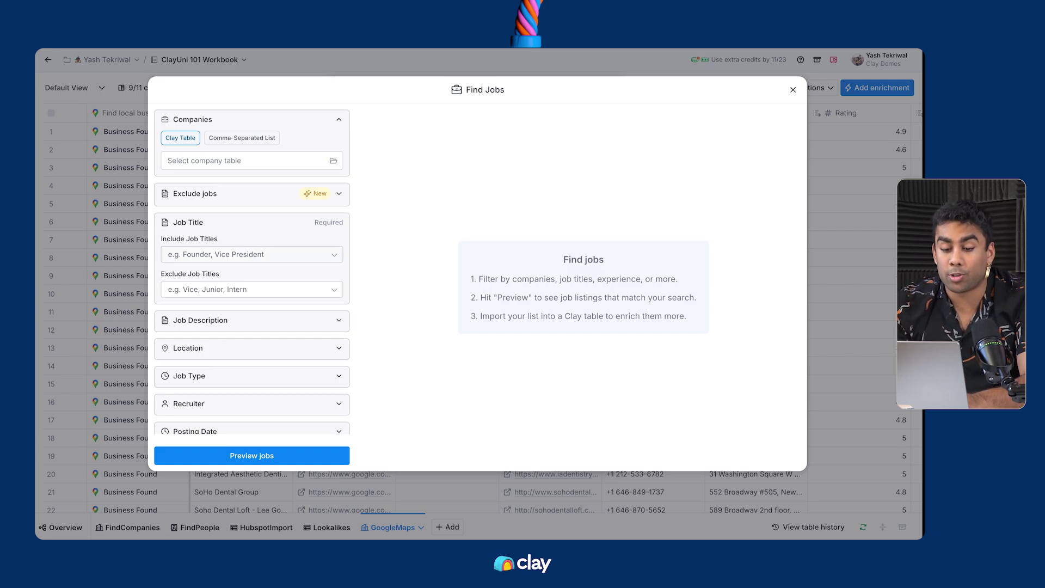
# - Include the titles BDR, SDR, Business Development Representative and Sales Development Representative
pyautogui.click(169, 254)
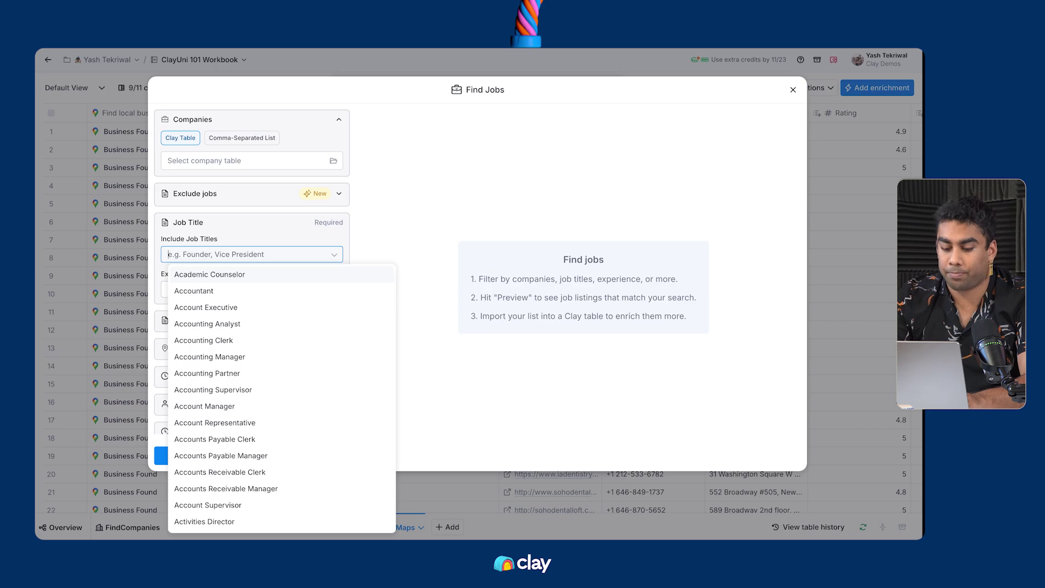
pyautogui.write('BDRs')
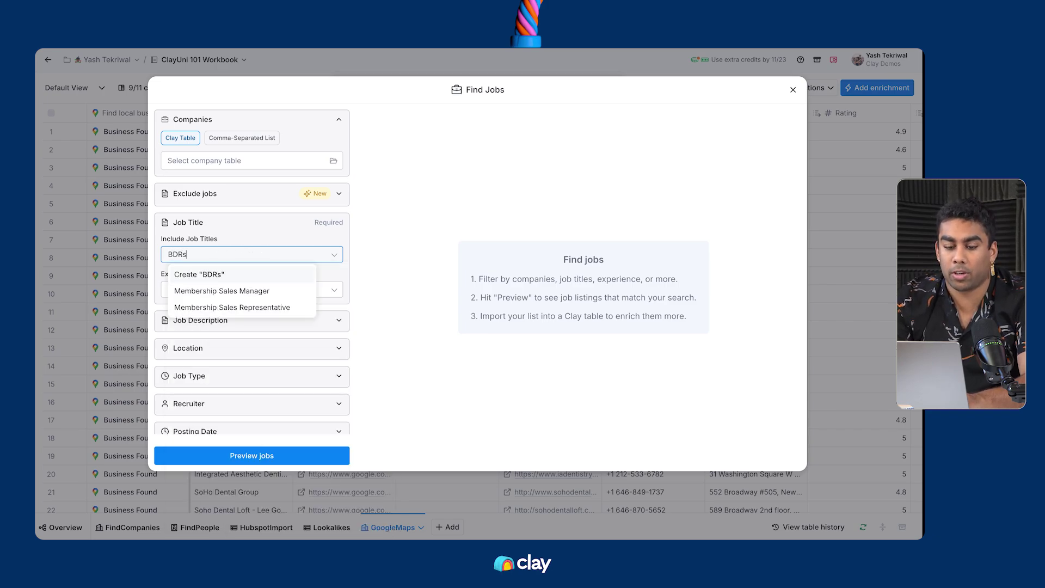
pyautogui.press('BackSpace')
pyautogui.press('Return')
pyautogui.write('SDR')
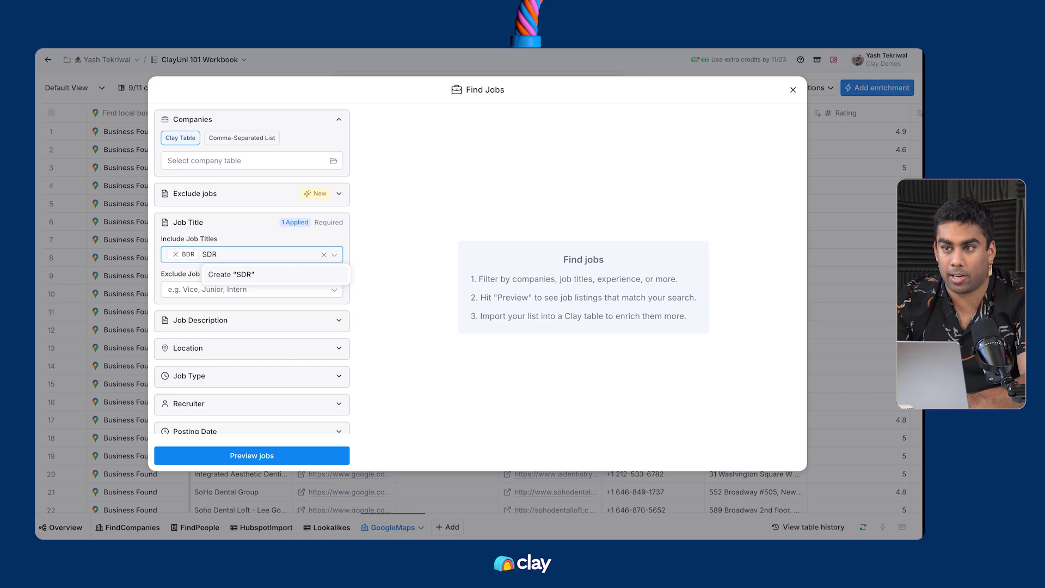
pyautogui.press('Return')
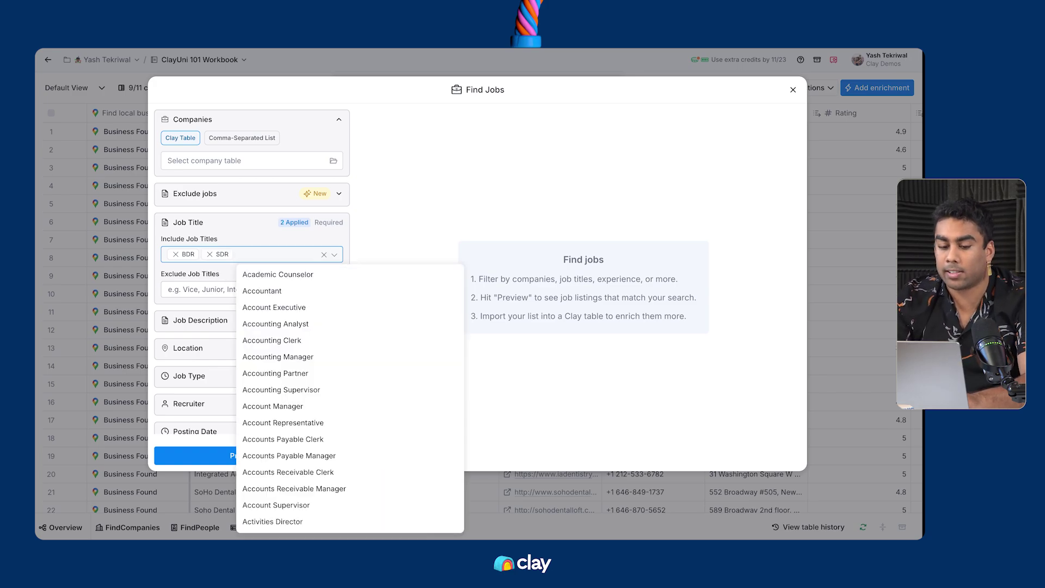
pyautogui.write('Business Develo')
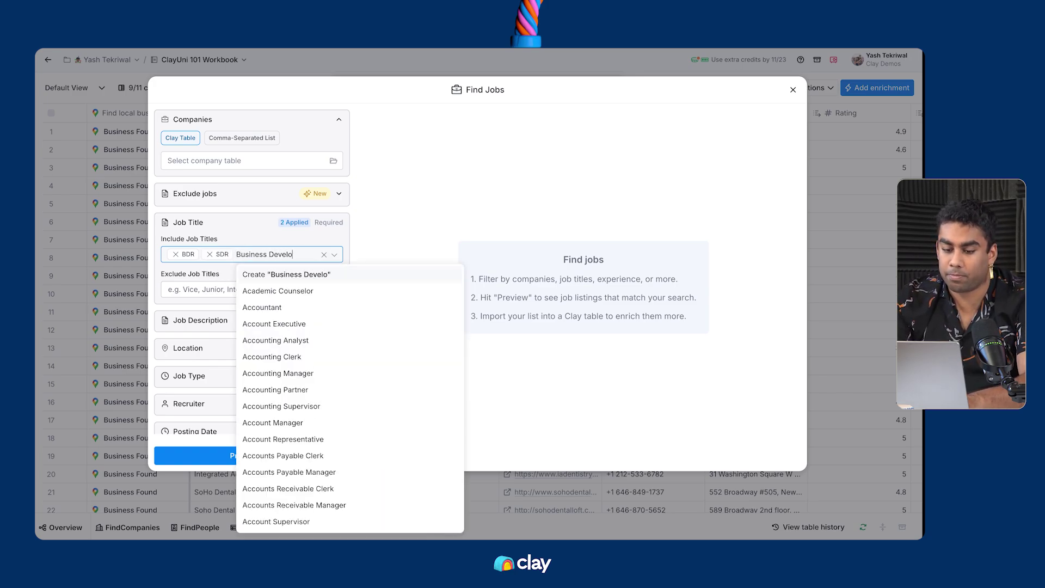
pyautogui.write('pment Repre')
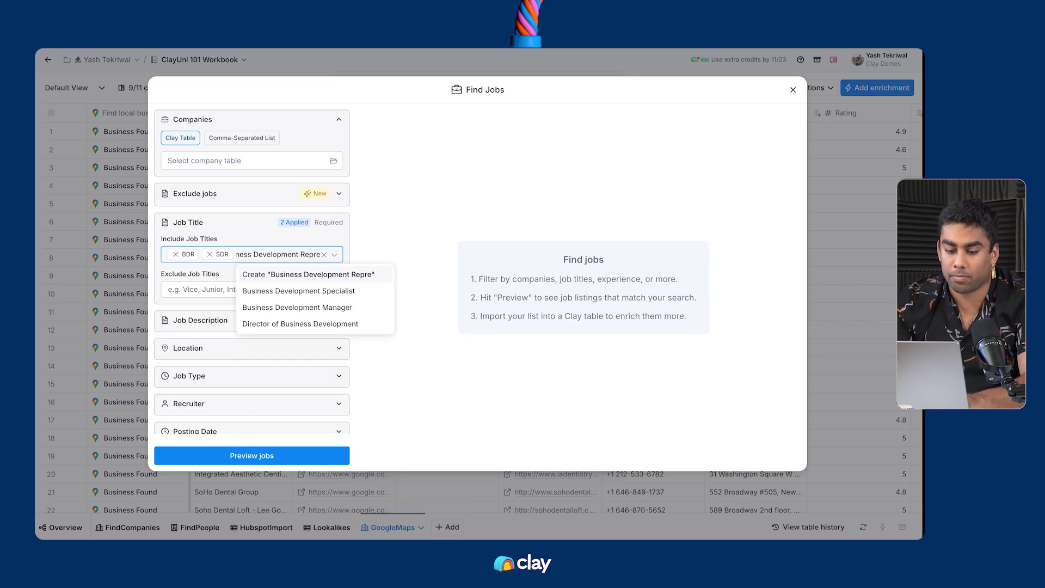
pyautogui.write('sentative')
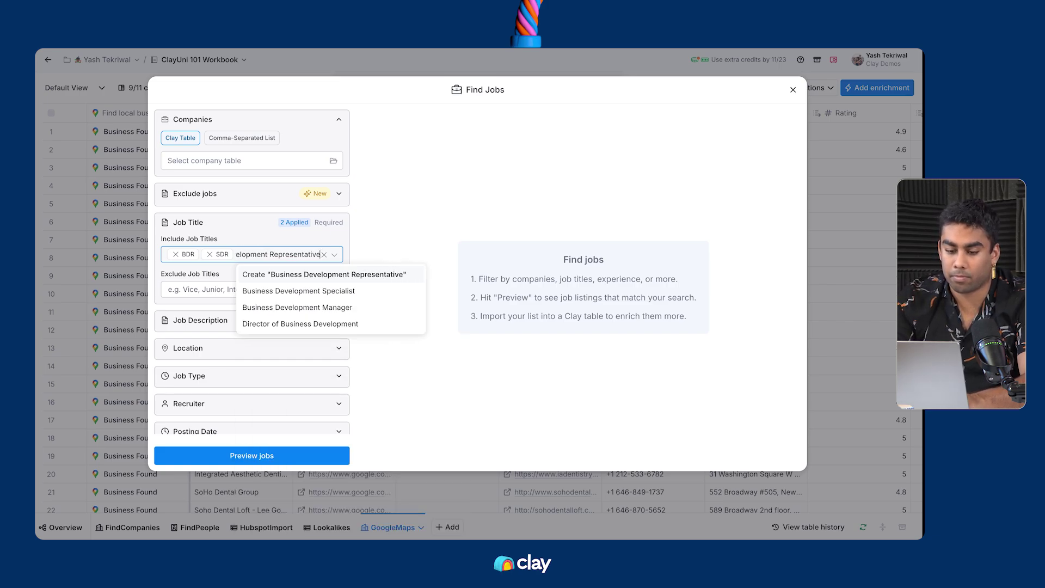
pyautogui.press('Return')
pyautogui.write('Sa')
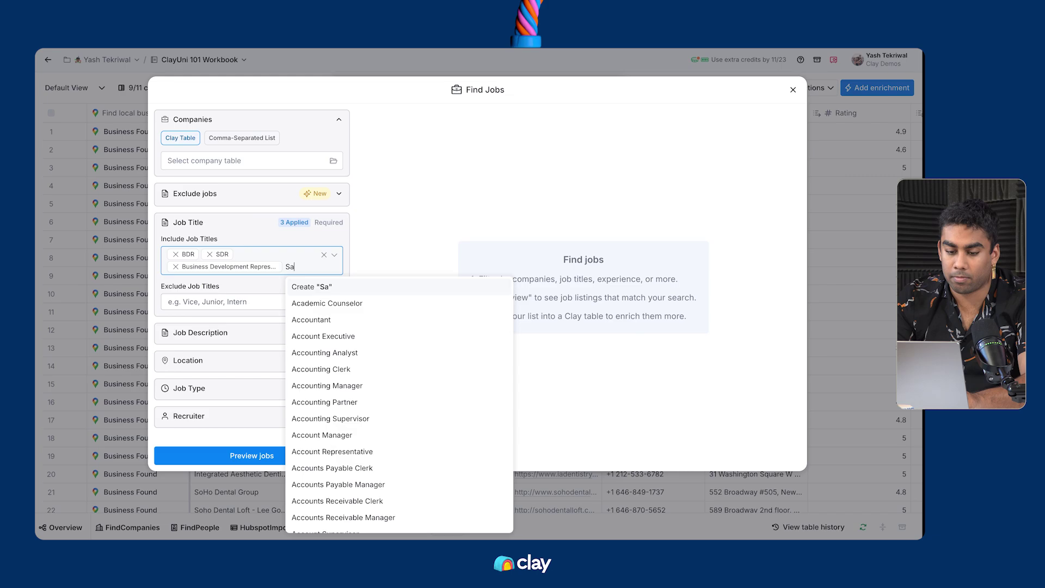
pyautogui.write('les Development Re')
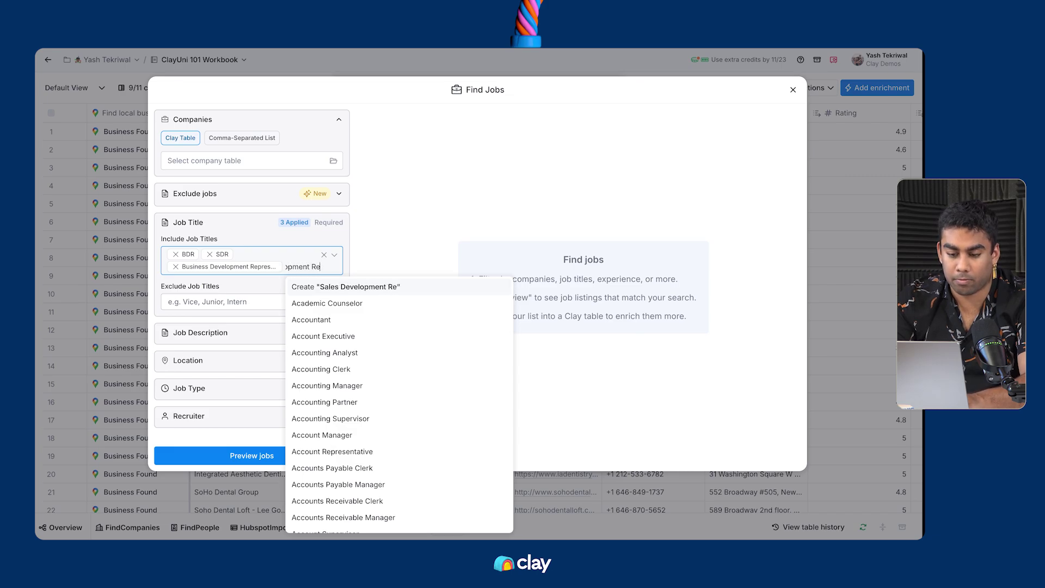
pyautogui.write('presentative')
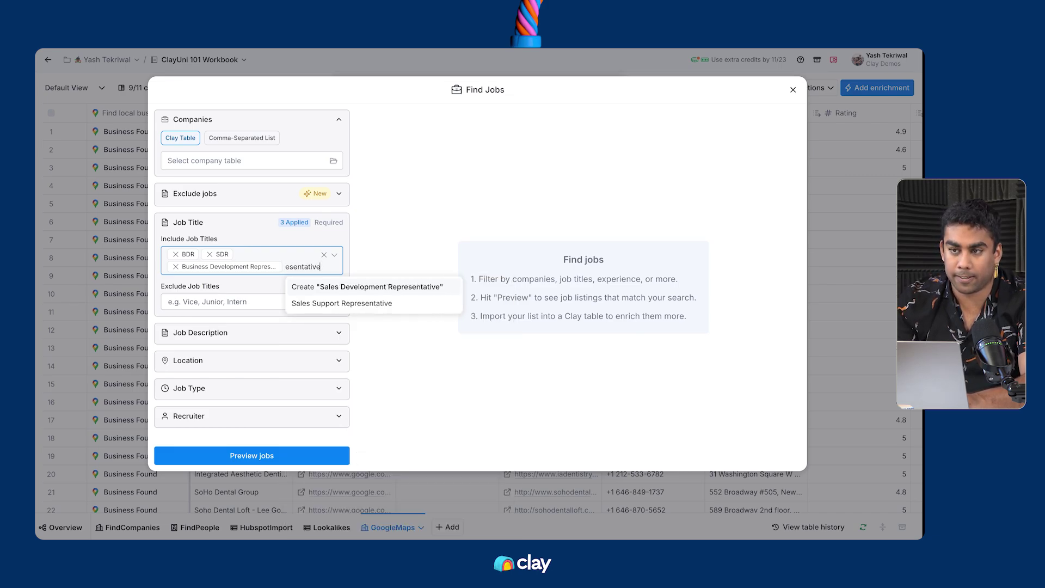
pyautogui.press('Return')
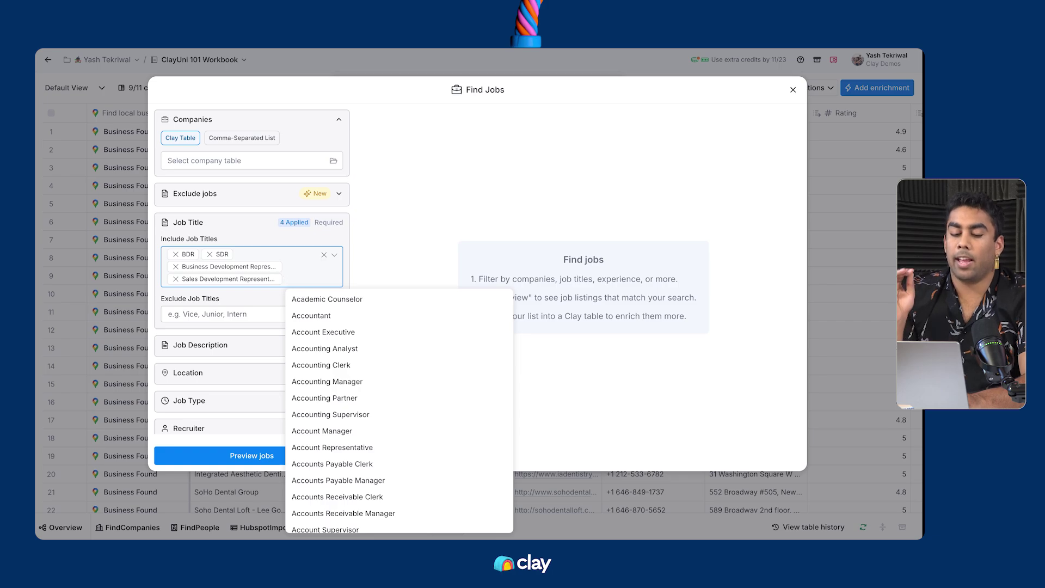
pyautogui.press('Escape')
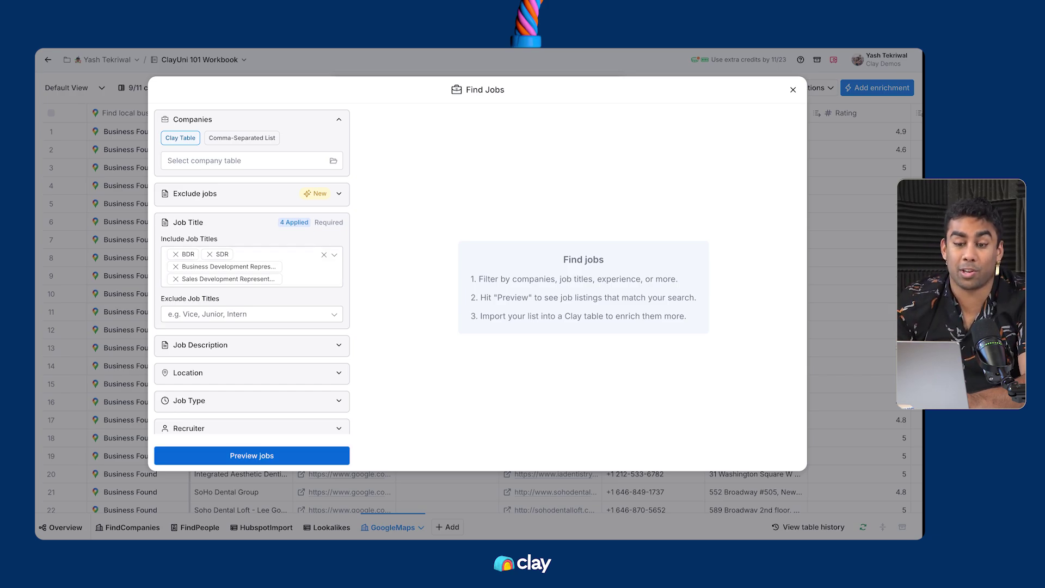
# - Include United States as the job location and preview the 7,115 matching jobs
pyautogui.click(251, 455)
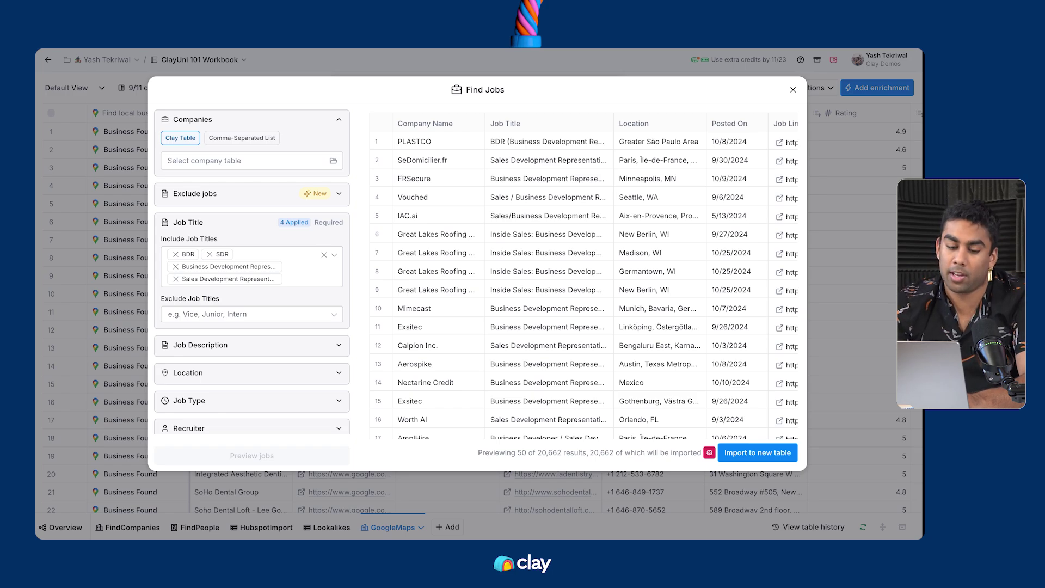
pyautogui.scroll(-5, 252, 272)
pyautogui.click(195, 316)
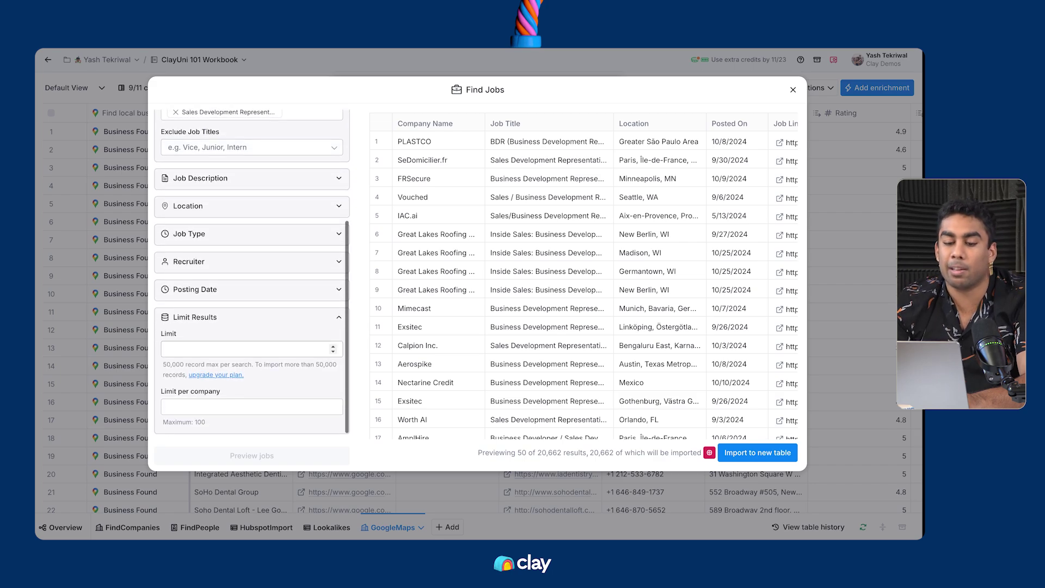
pyautogui.click(188, 206)
pyautogui.rightClick(315, 238)
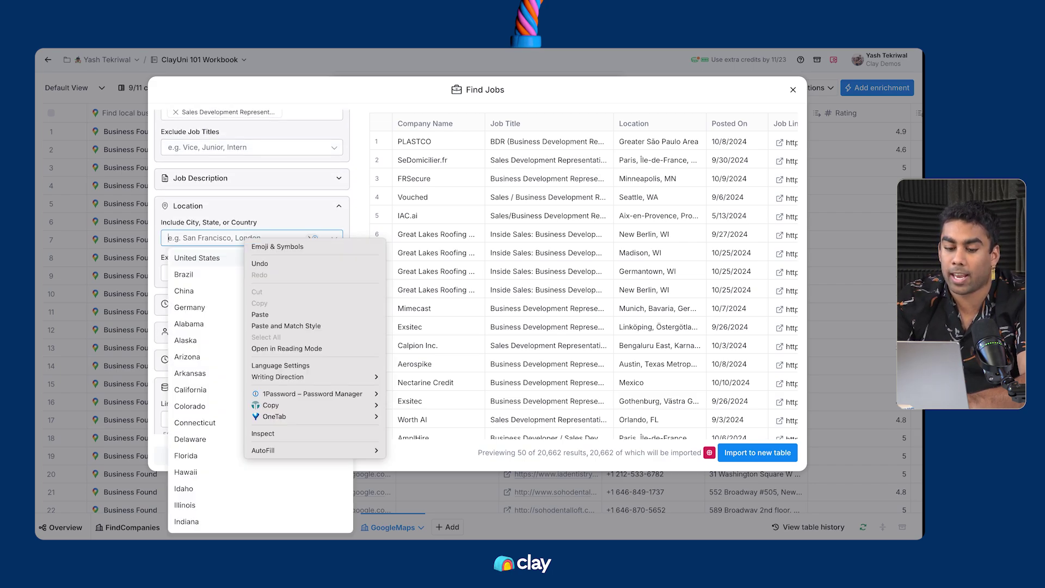
pyautogui.click(314, 238)
pyautogui.click(197, 258)
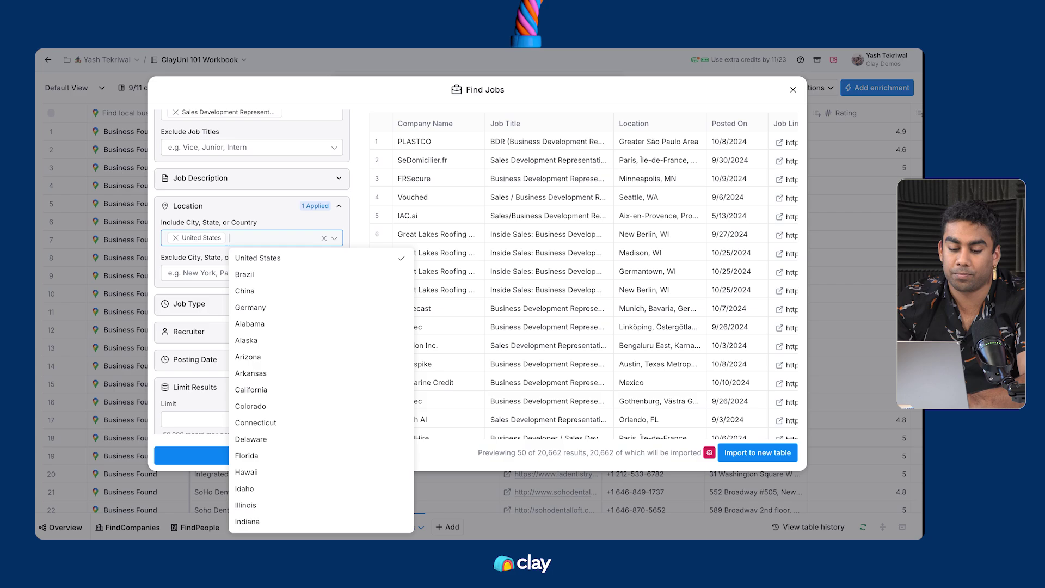
pyautogui.click(257, 456)
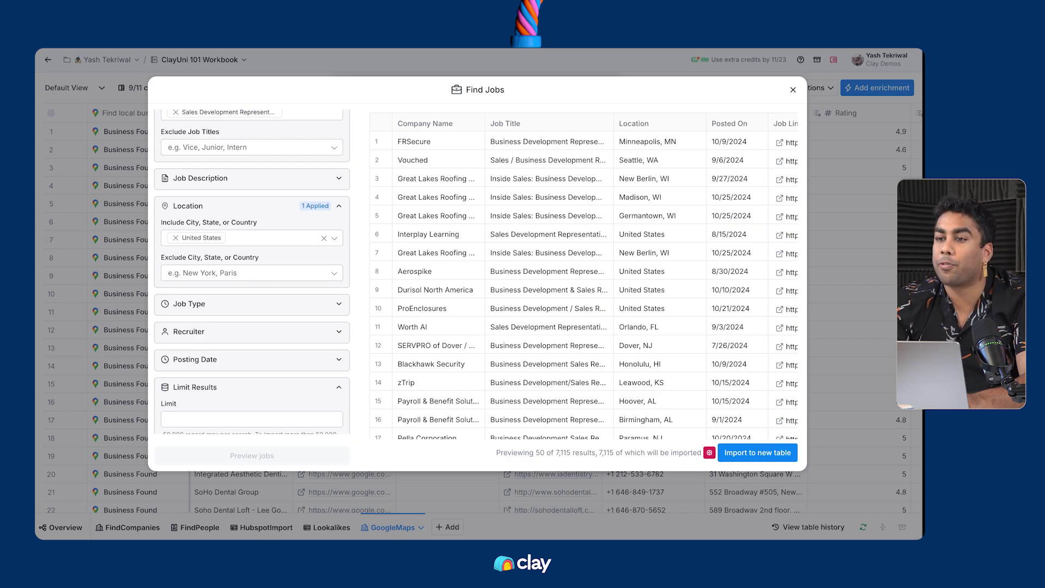
# - Set the Job Type filter to Full-time and preview the matching jobs
pyautogui.scroll(-2, 252, 272)
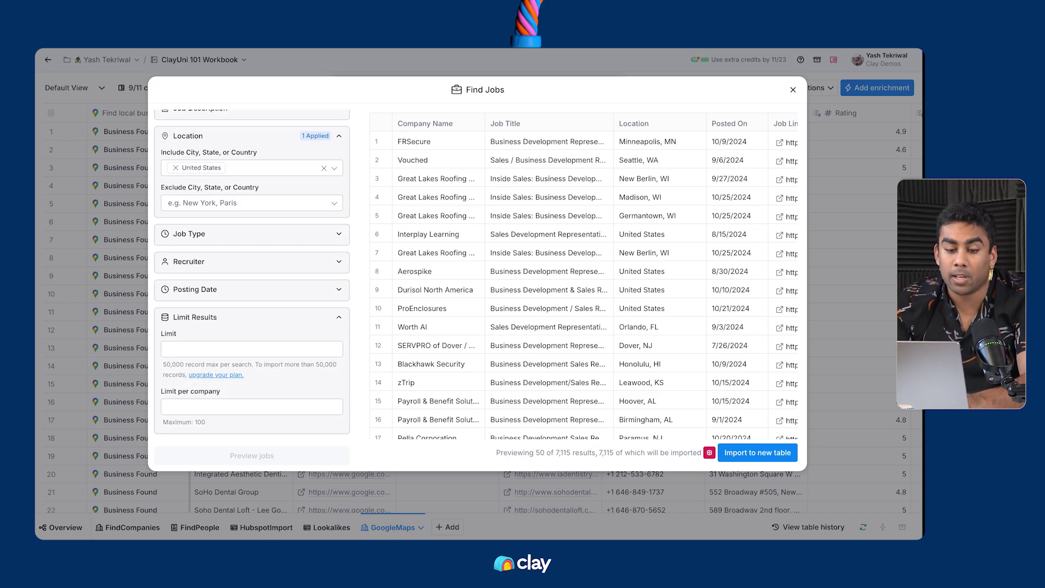
pyautogui.click(189, 233)
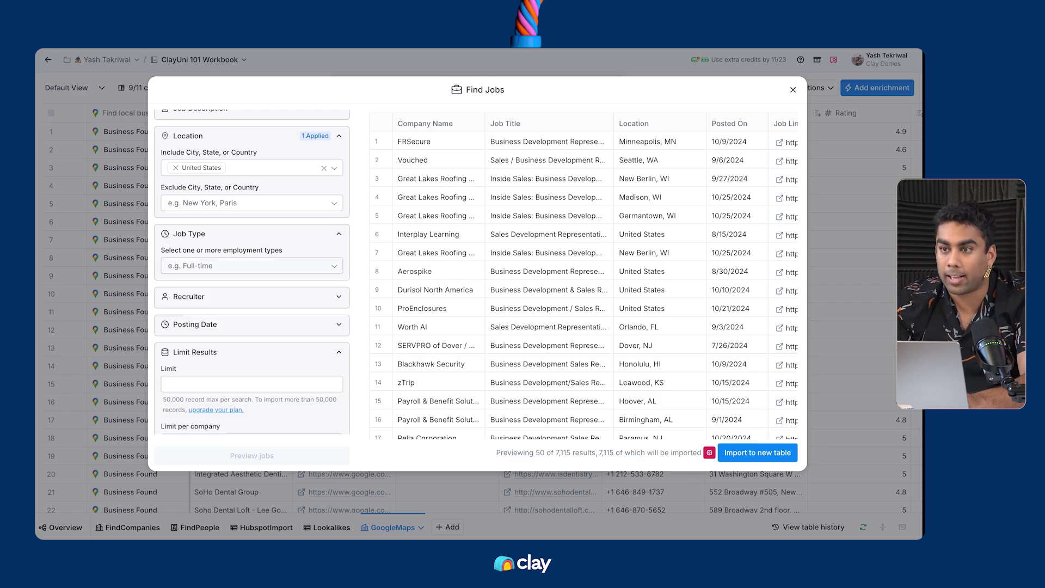
pyautogui.click(251, 266)
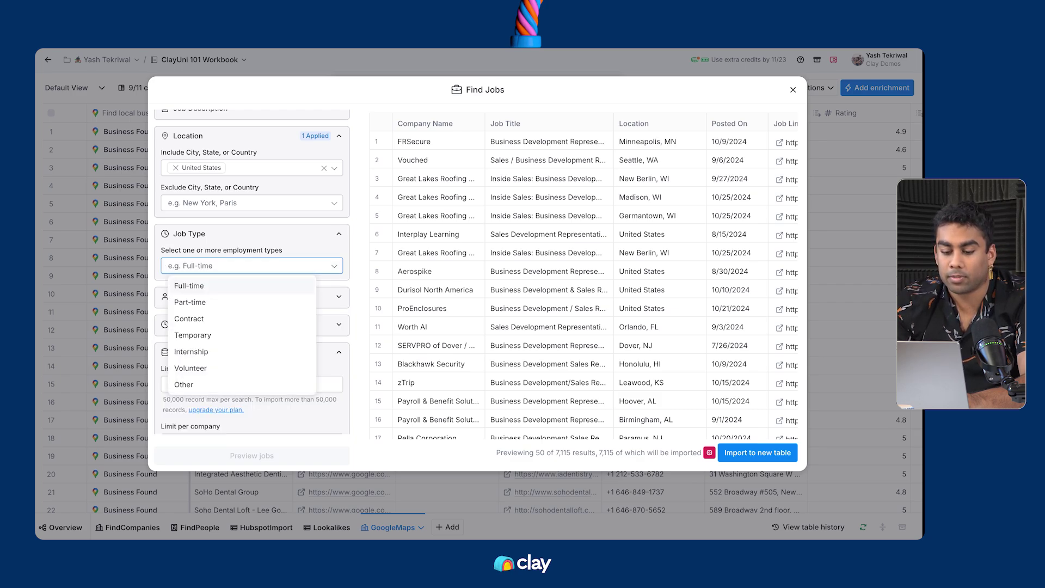
pyautogui.press('Escape')
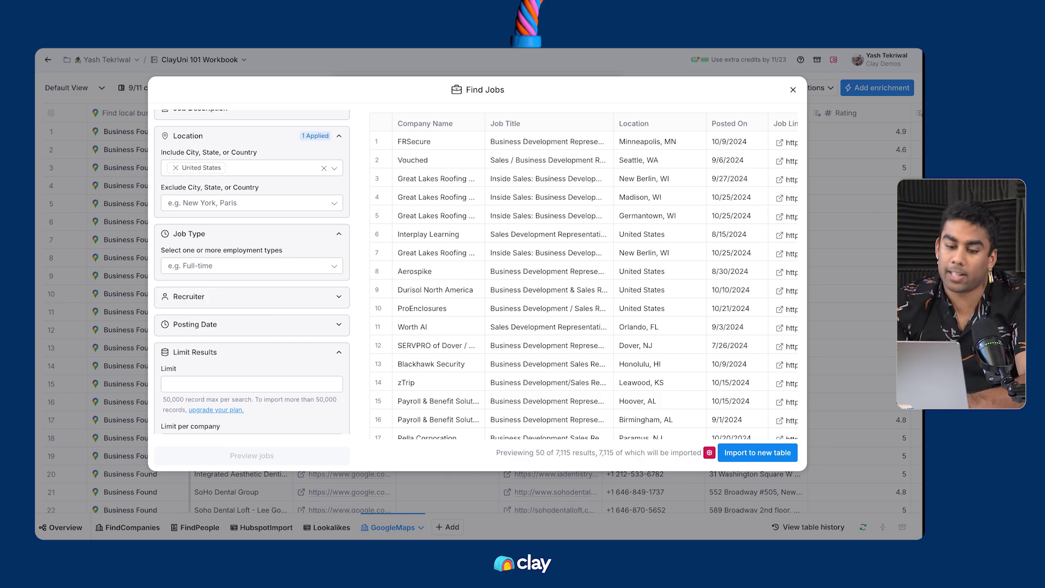
pyautogui.click(251, 266)
pyautogui.click(236, 282)
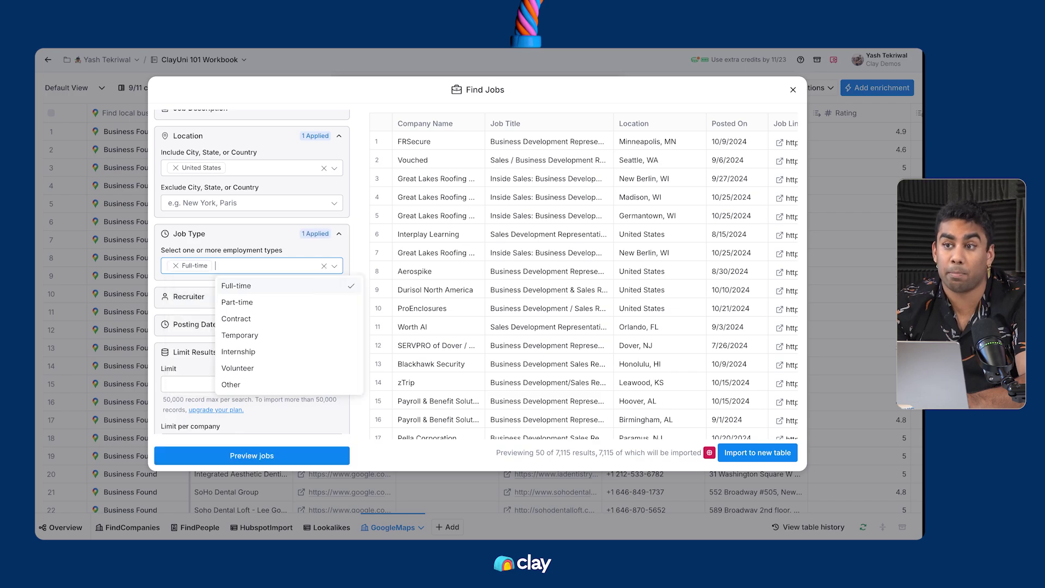
pyautogui.press('Escape')
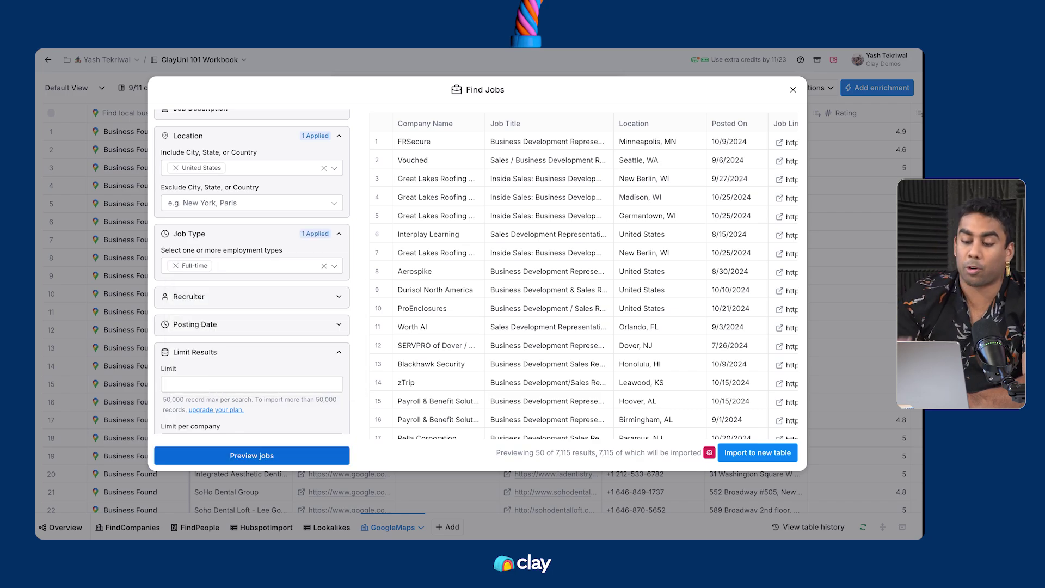
pyautogui.click(252, 455)
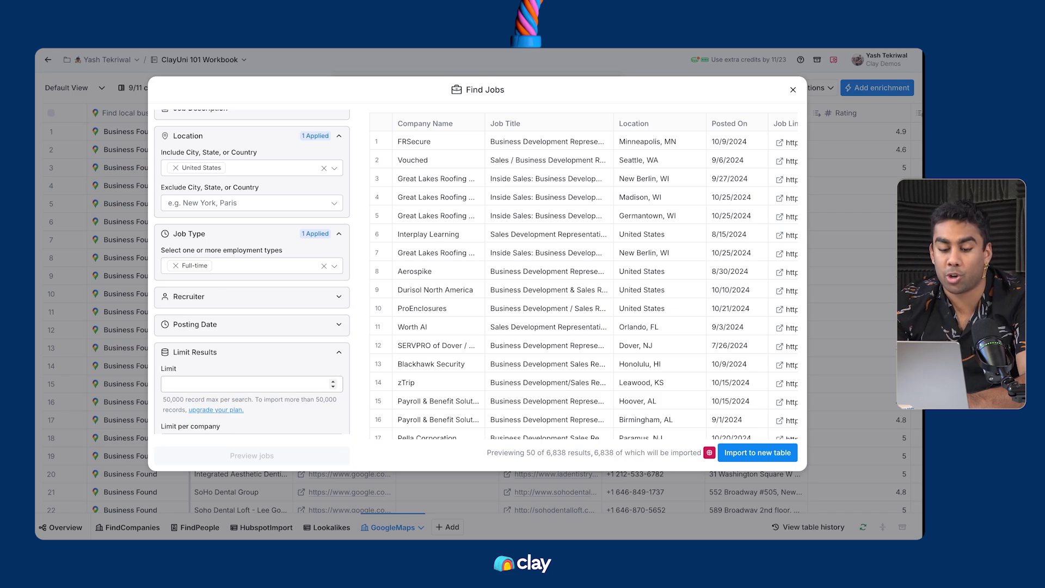
# - Limit the results to 500 jobs and import them into a new table
pyautogui.click(250, 384)
pyautogui.write('500')
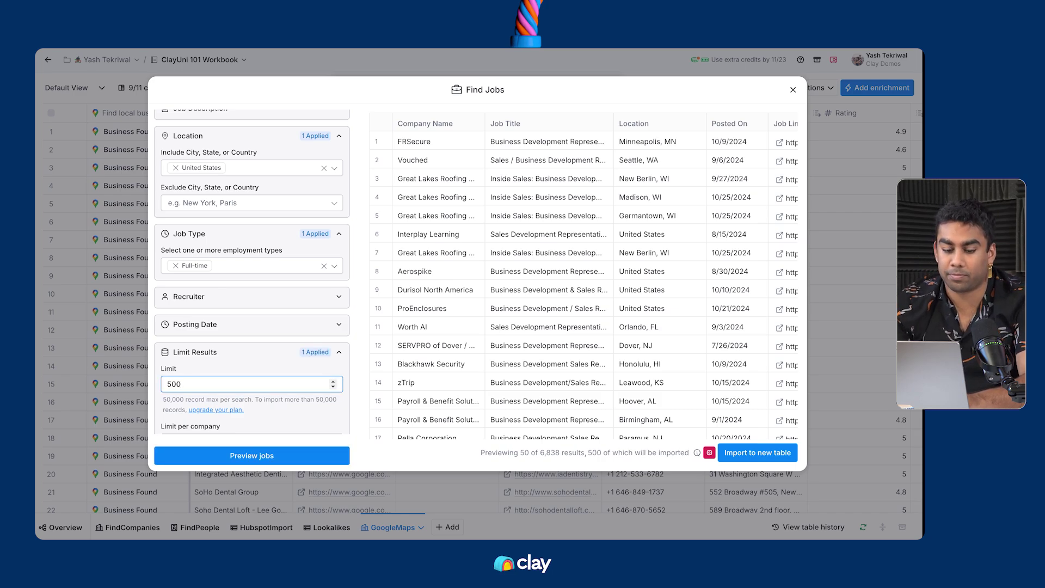
pyautogui.press('Return')
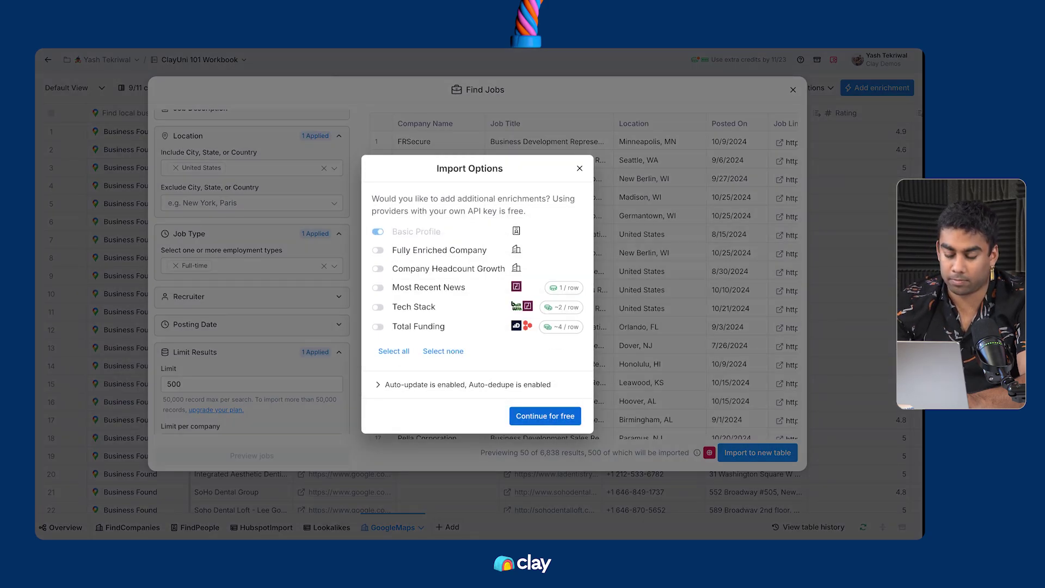
pyautogui.press('Return')
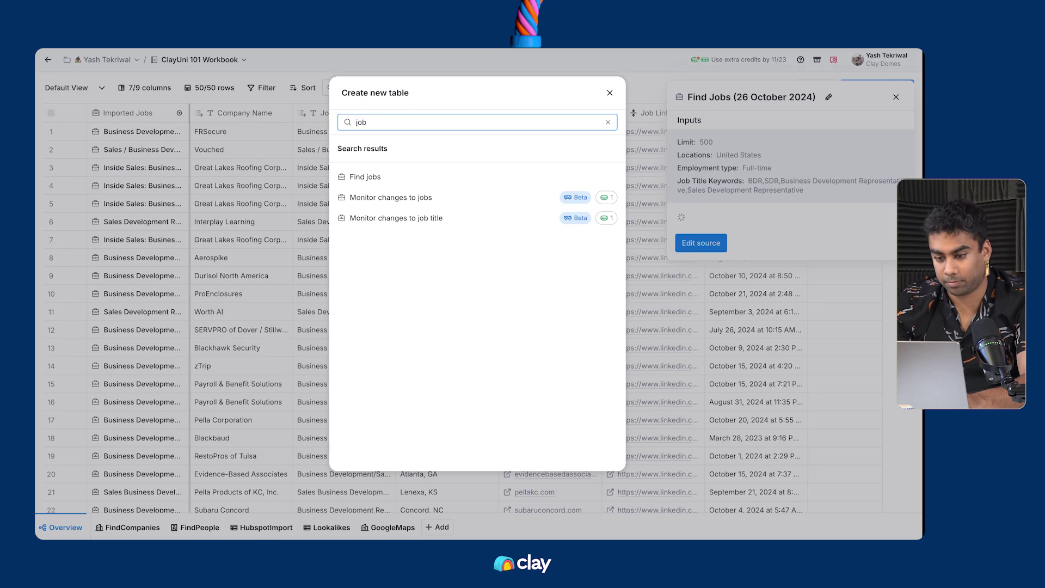
# - Move the Find Jobs Table tab after GoogleMaps, then open the FindCompanies table
pyautogui.press('Escape')
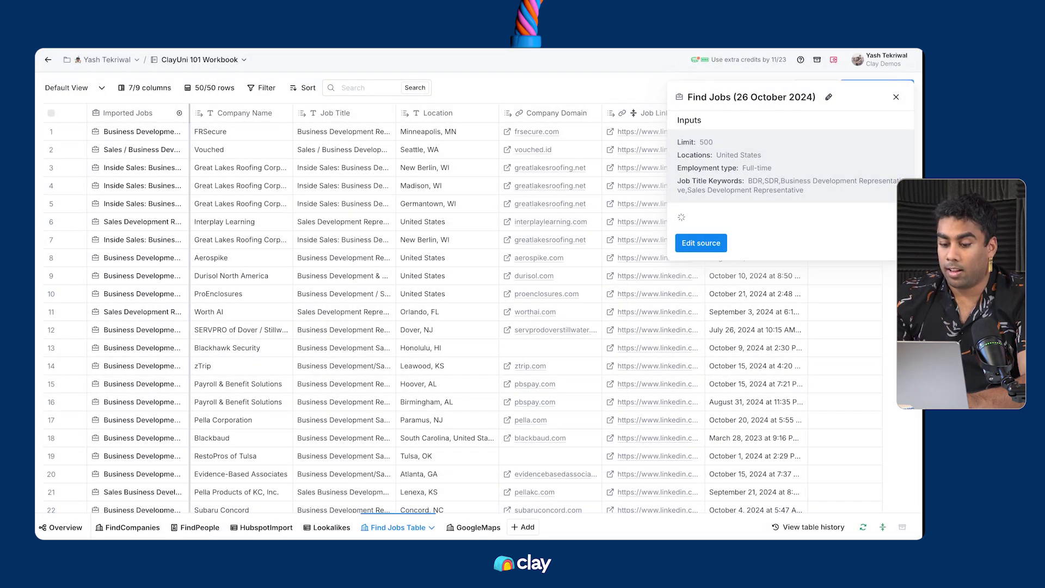
pyautogui.press('Escape')
pyautogui.moveTo(398, 527); pyautogui.dragTo(463, 527)
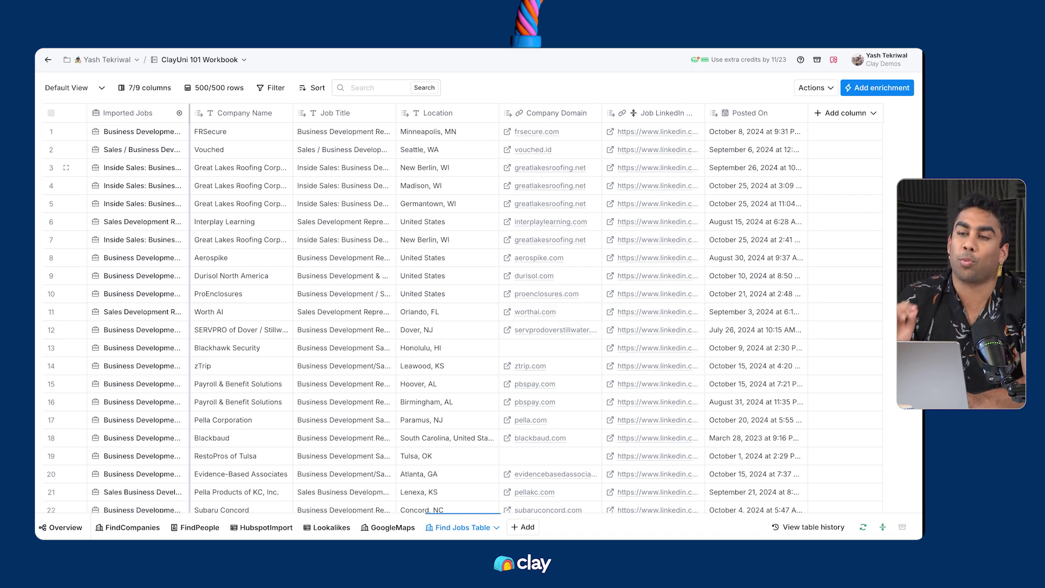
pyautogui.click(131, 527)
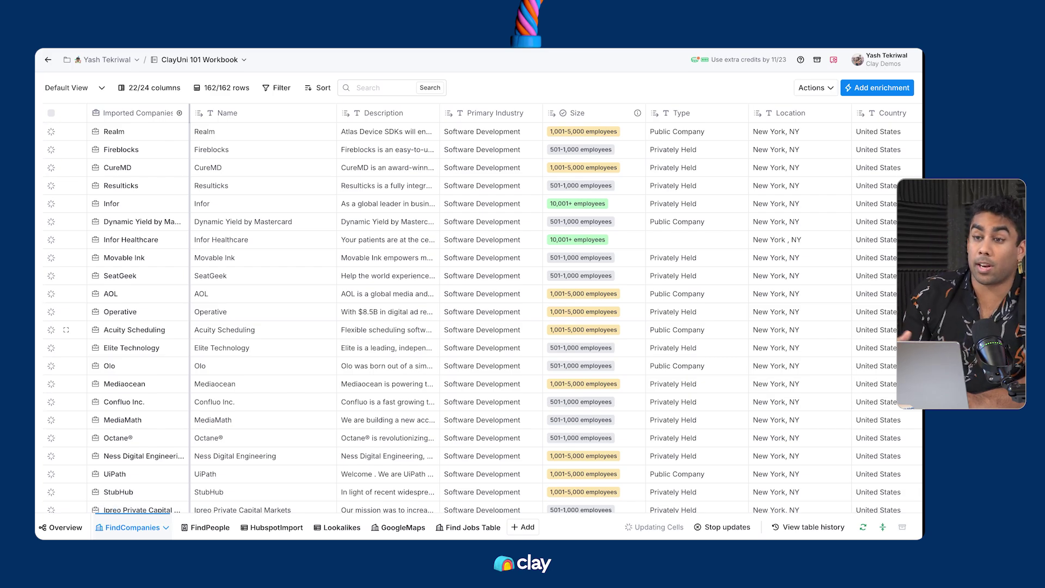
# - Add the Job Openings waterfall enrichment to FindCompanies, with Domain as company domain input
pyautogui.hscroll(20, 477, 329)
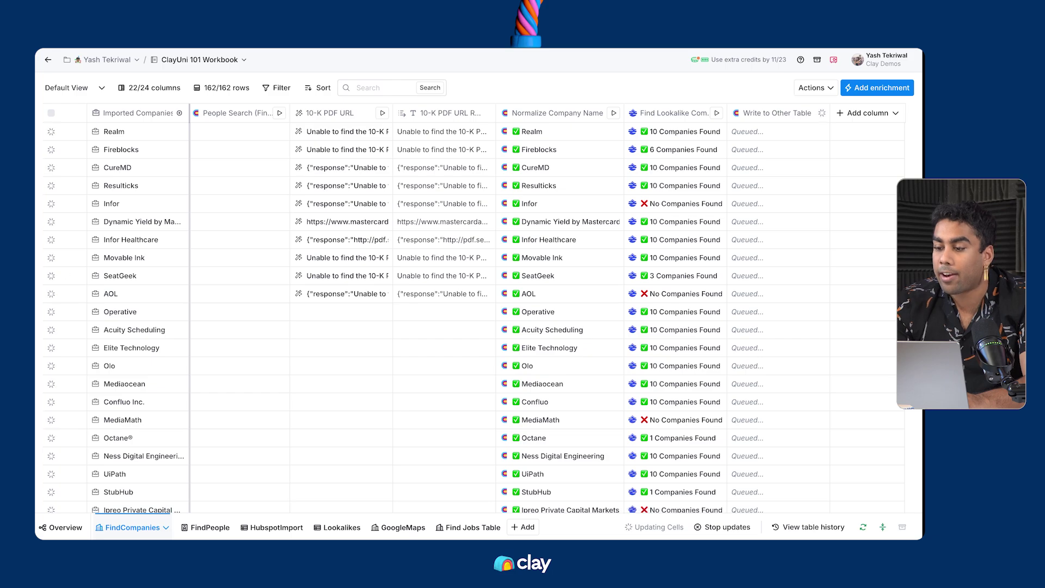
pyautogui.click(878, 88)
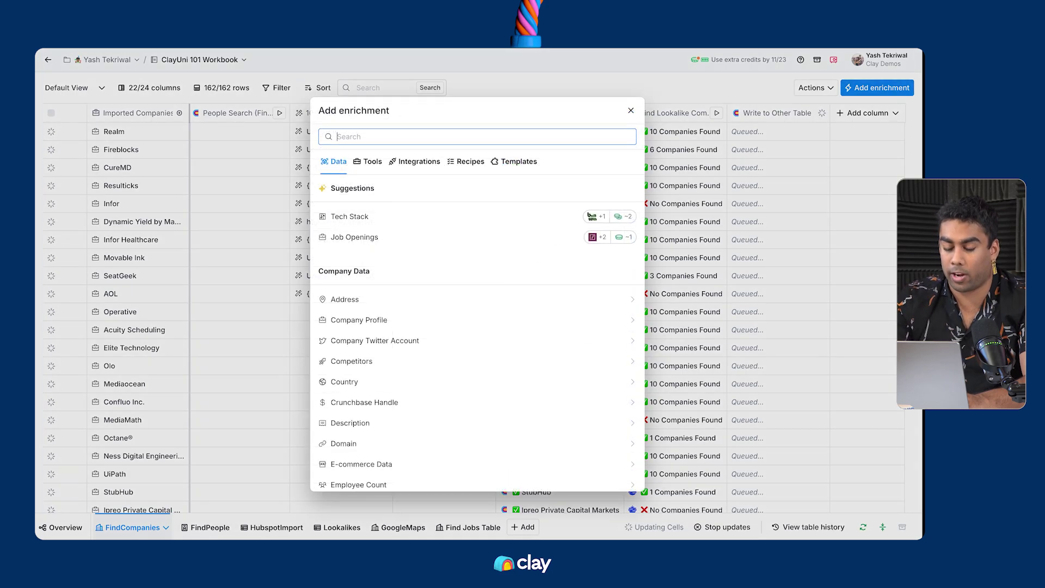
pyautogui.write('jobs')
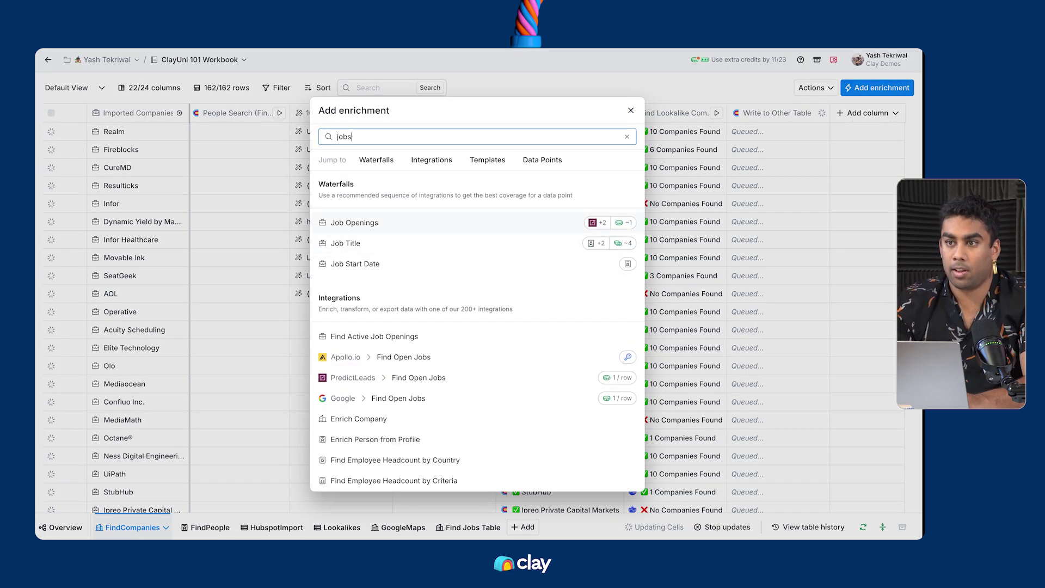
pyautogui.press('Return')
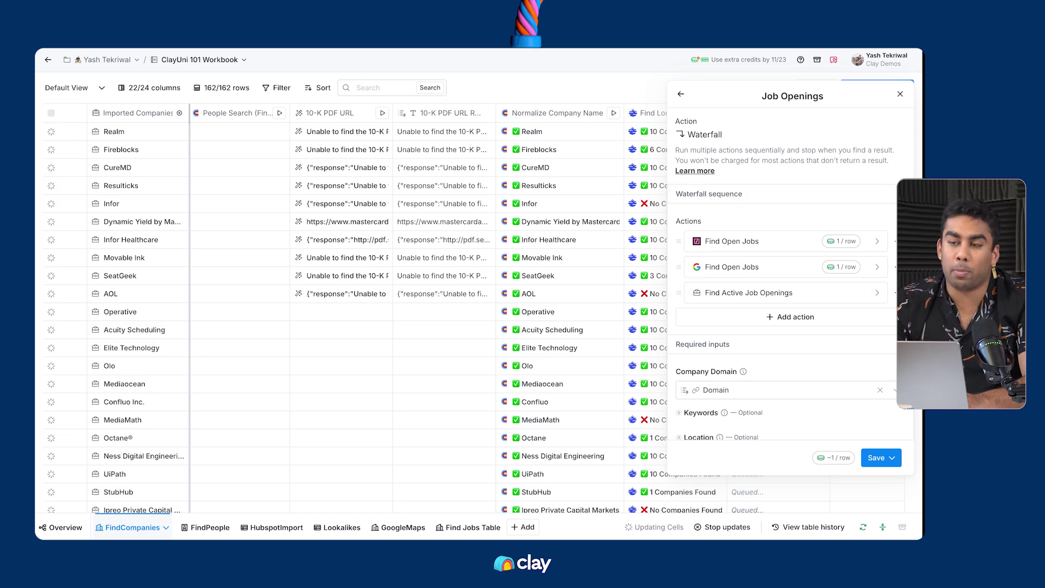
pyautogui.scroll(-2, 793, 272)
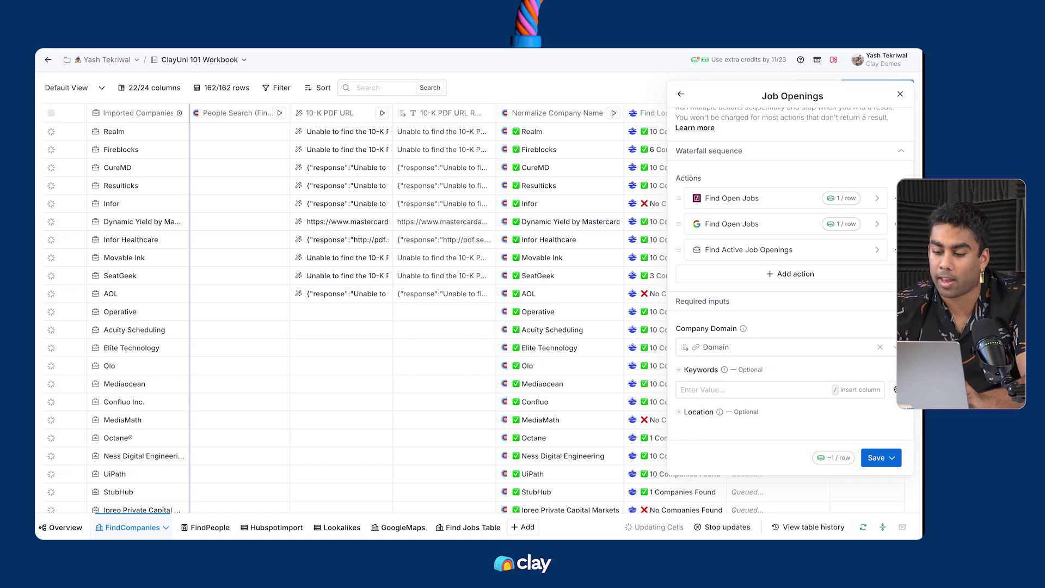
# - Save the Job Openings waterfall and run it on the first 10 rows
pyautogui.click(892, 458)
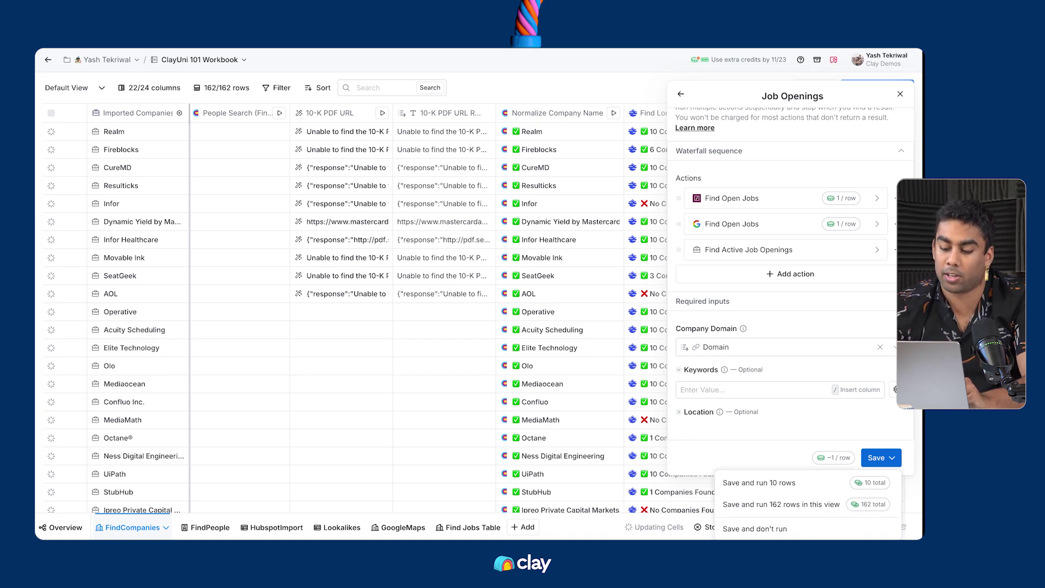
pyautogui.click(782, 504)
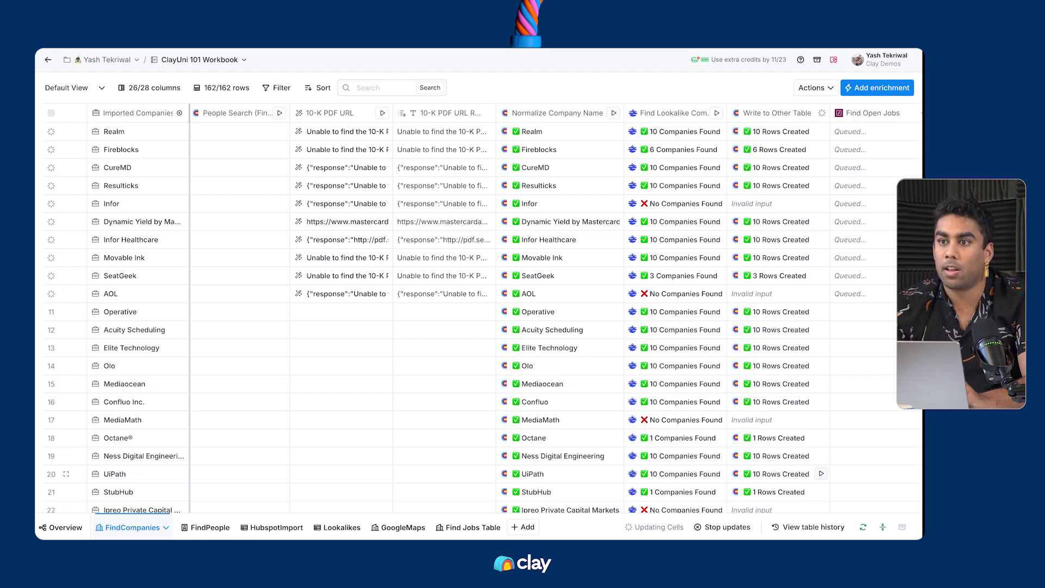
pyautogui.hscroll(5, 718, 294)
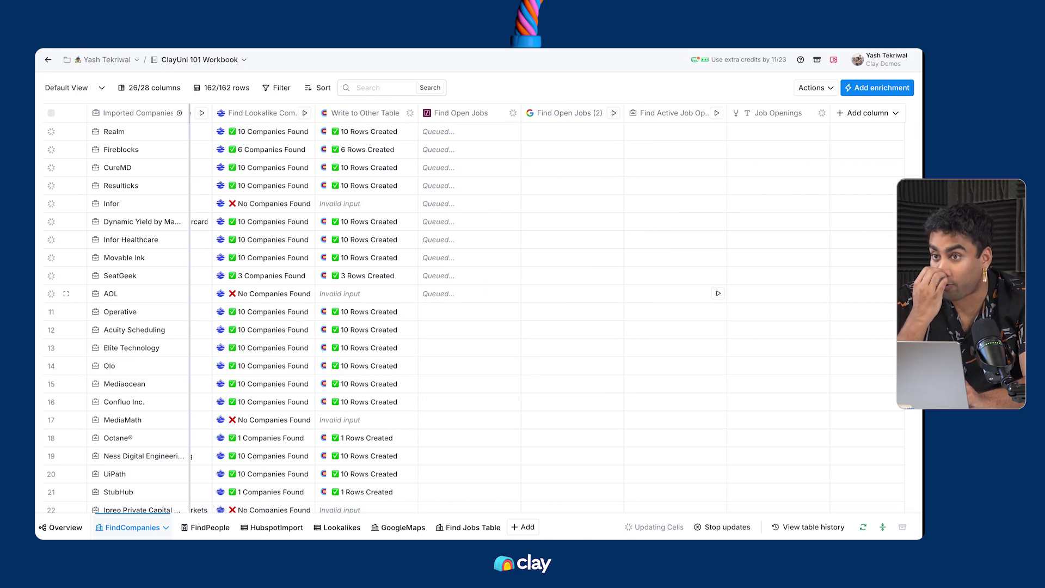